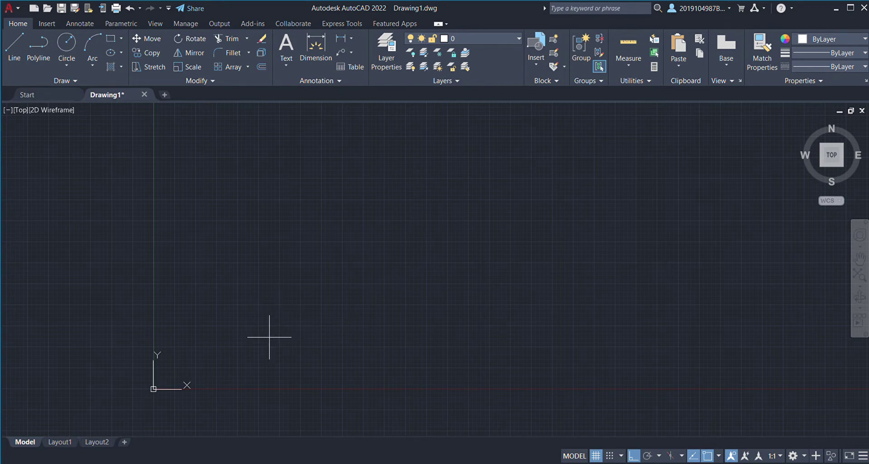
Draw a line from a picked start point up the vertical length, then right the horizontal length
click(270, 336)
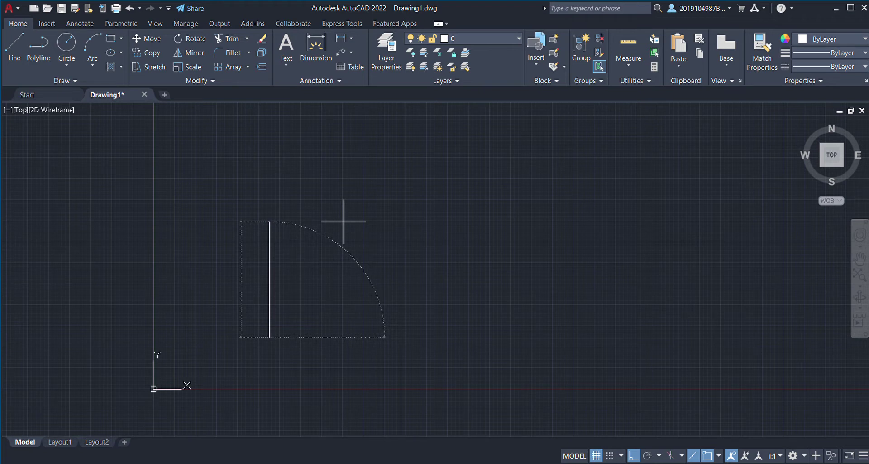
key(Return)
scroll(336, 221, down, 12)
mouse_move(365, 173)
middle_down()
mouse_move(316, 240)
mouse_move(357, 231)
middle_up()
scroll(337, 269, down, 12)
scroll(388, 205, up, 6)
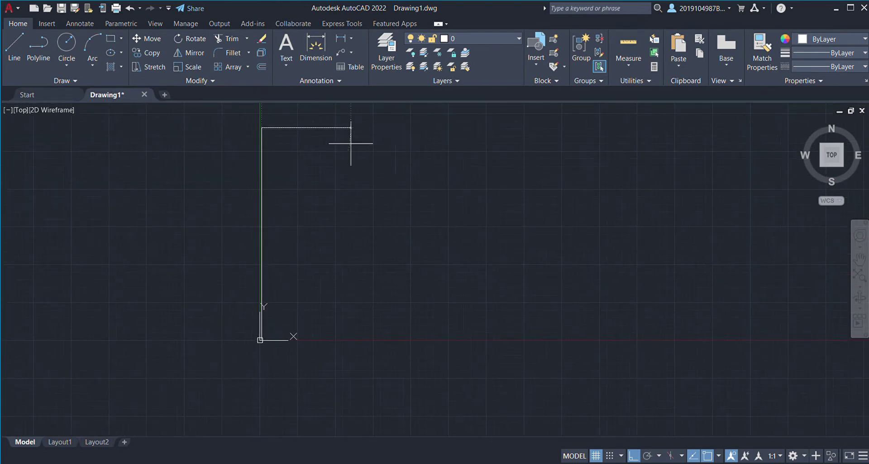
scroll(405, 139, up, 2)
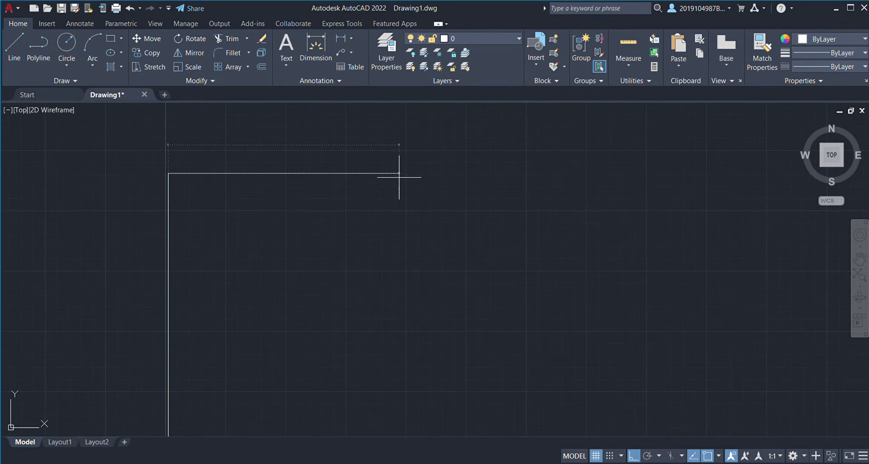
key(Return)
scroll(399, 177, down, 3)
scroll(397, 195, up, 1)
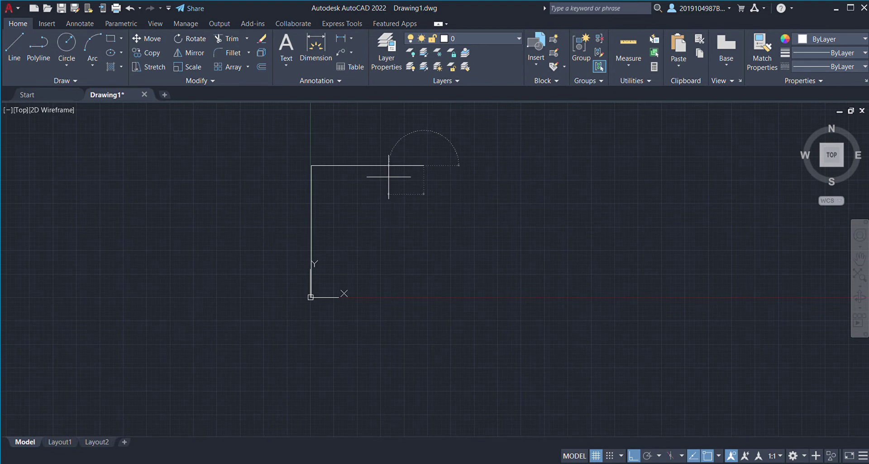
scroll(392, 177, up, 2)
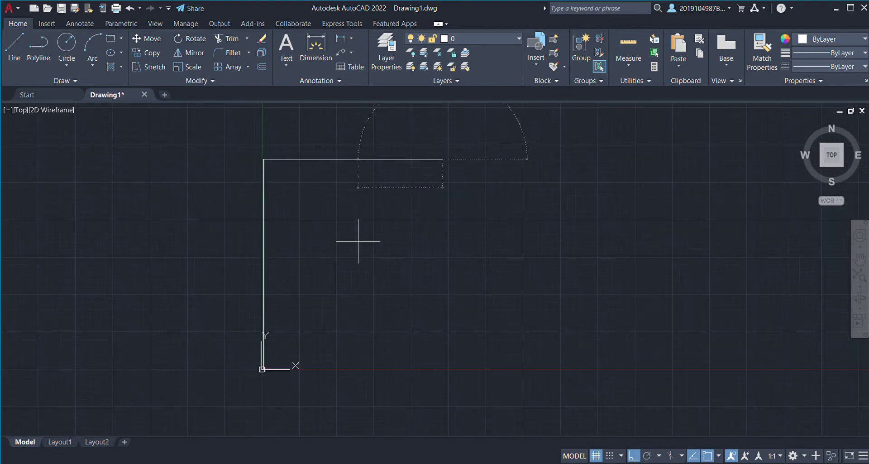
key(Escape)
Frame the L-shaped lines in view and start OFFSET with the offset distance entered
scroll(274, 272, up, 6)
scroll(382, 156, down, 4)
middle_drag(389, 158, 275, 283)
scroll(327, 243, up, 2)
scroll(343, 238, up, 2)
middle_drag(343, 238, 316, 259)
scroll(397, 175, down, 2)
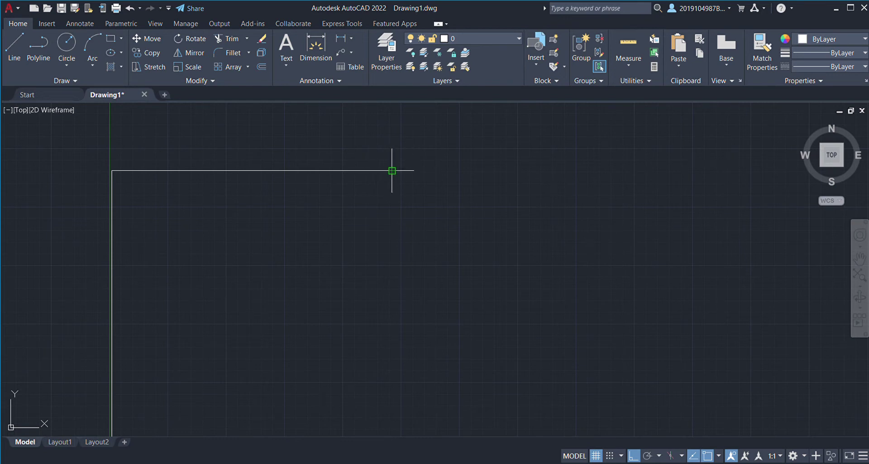
key(Return)
scroll(216, 179, down, 2)
Offset the horizontal wall line to place a parallel copy above it
scroll(215, 178, up, 2)
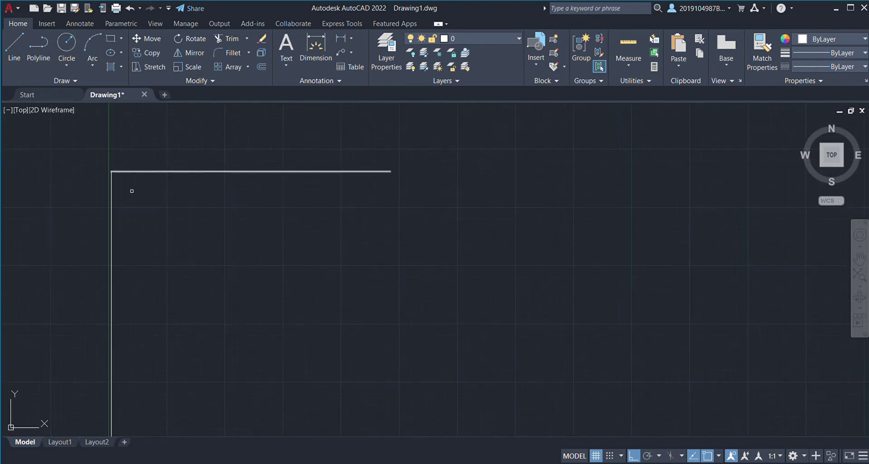
click(263, 171)
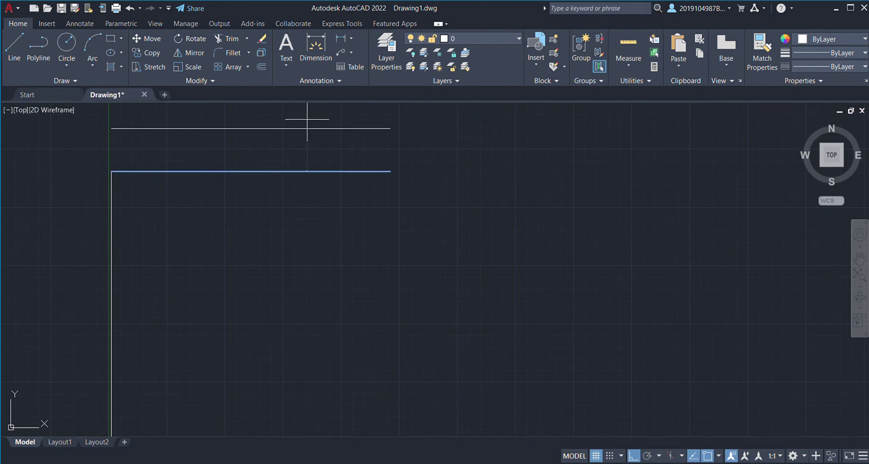
click(281, 123)
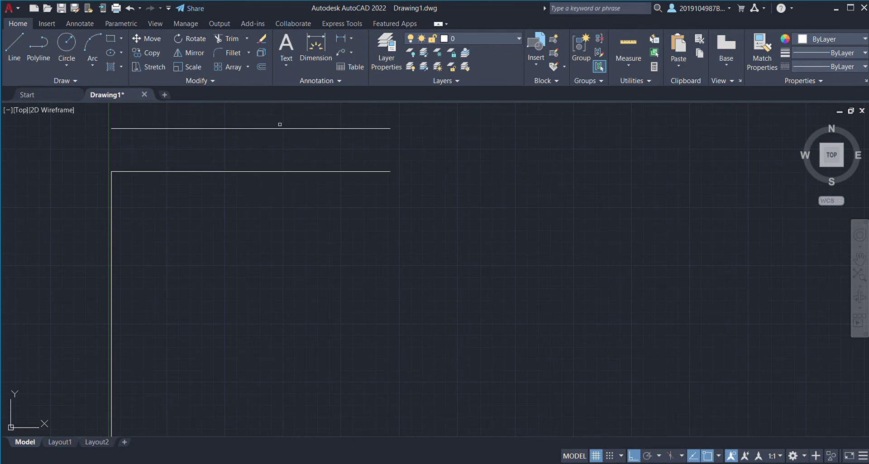
scroll(104, 170, down, 2)
Offset the vertical wall line to its left, then undo the stray corner segments
middle_drag(140, 189, 213, 187)
scroll(211, 186, up, 2)
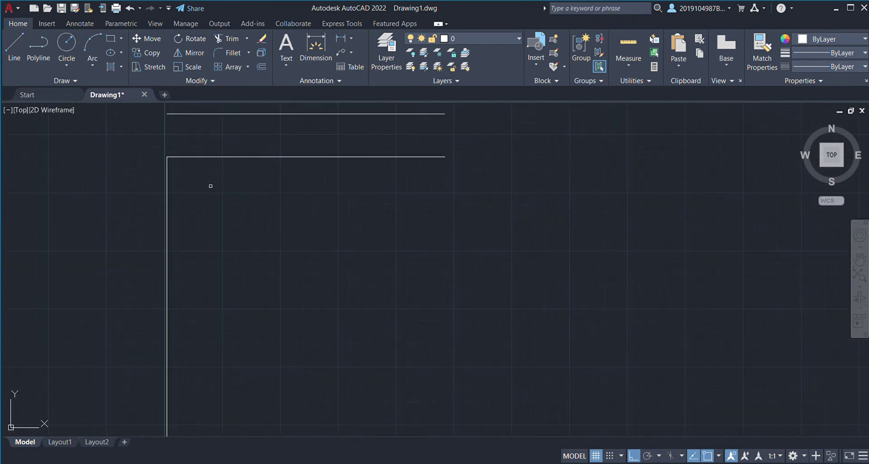
click(166, 182)
click(117, 182)
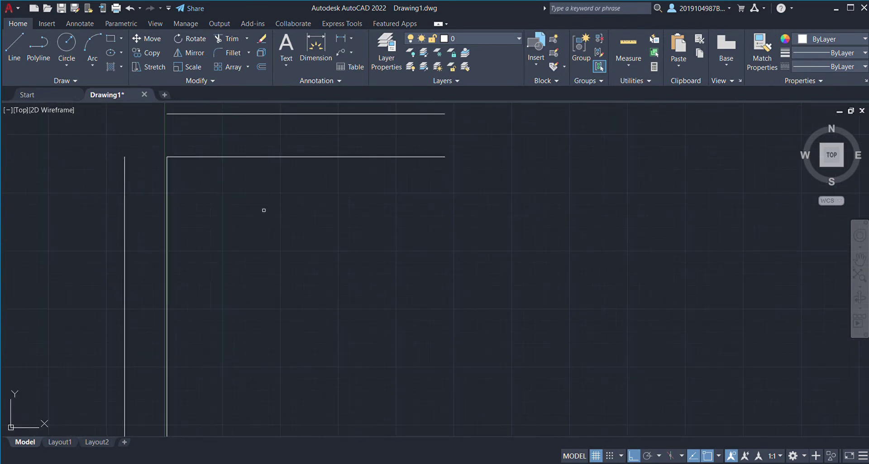
scroll(289, 146, down, 2)
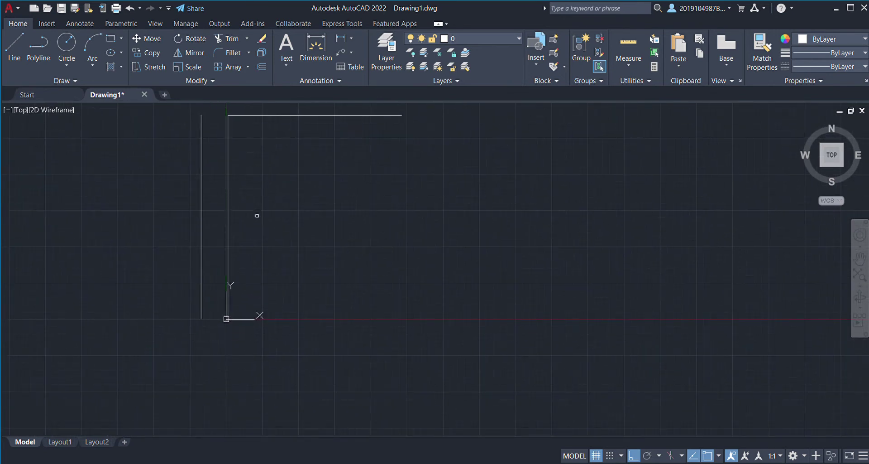
scroll(258, 202, down, 4)
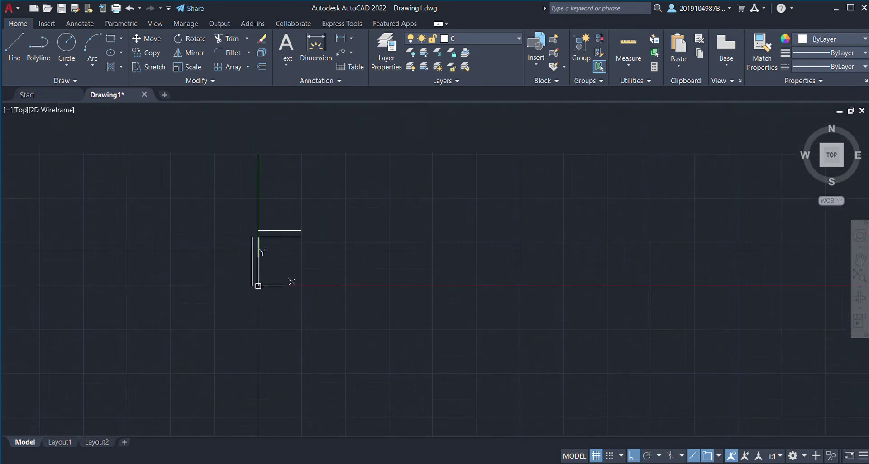
scroll(266, 243, up, 5)
middle_drag(266, 243, 320, 300)
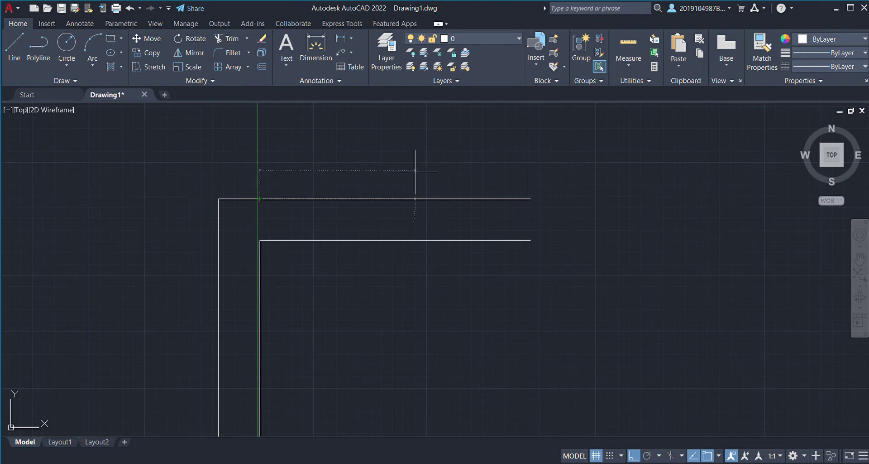
key(ctrl+z)
key(ctrl+z)
Fillet the outer top line with the outer left line to close the outer corner
click(221, 54)
click(276, 199)
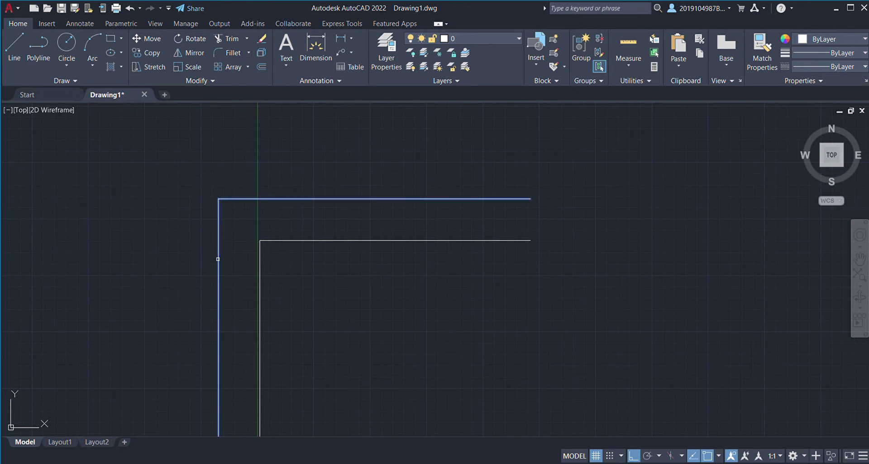
click(220, 259)
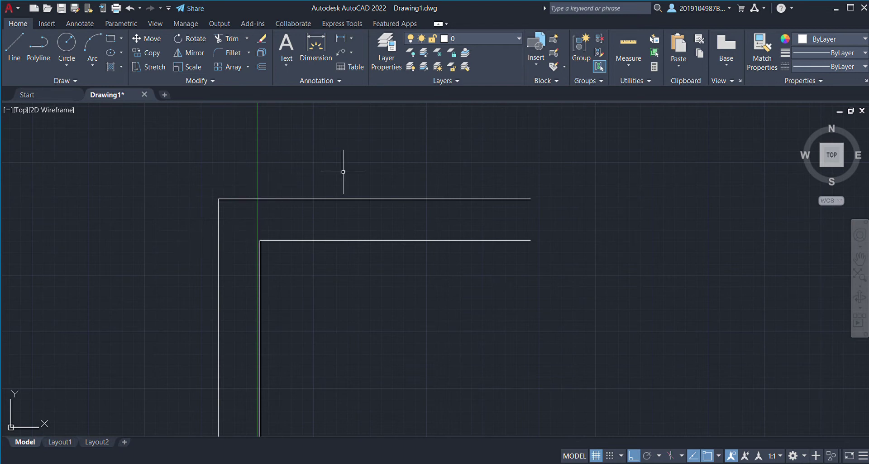
scroll(300, 242, up, 2)
scroll(301, 249, down, 8)
scroll(301, 249, down, 5)
scroll(300, 243, up, 10)
scroll(285, 245, down, 2)
mouse_move(285, 245)
middle_down()
mouse_move(300, 199)
mouse_move(291, 219)
mouse_move(296, 213)
middle_up()
scroll(297, 212, down, 2)
scroll(297, 211, up, 2)
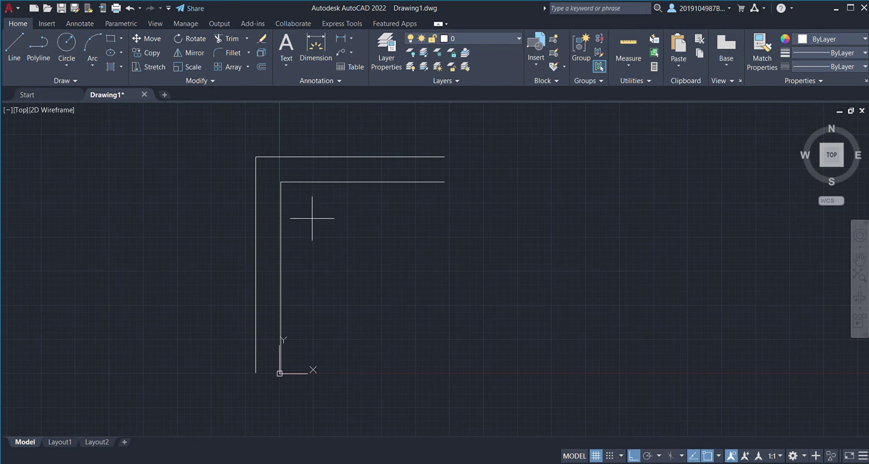
Try an ANSI32 hatch between the wall lines, dismiss the open-boundary warning, and exit hatching
text(h)
key(Return)
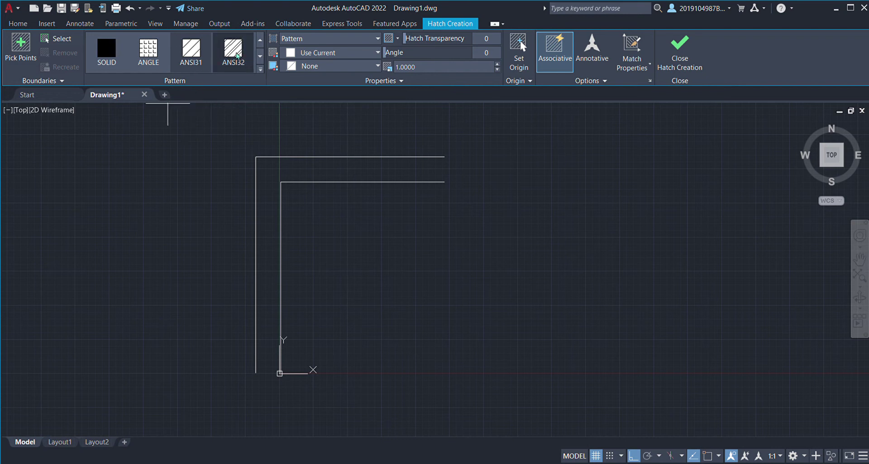
click(237, 55)
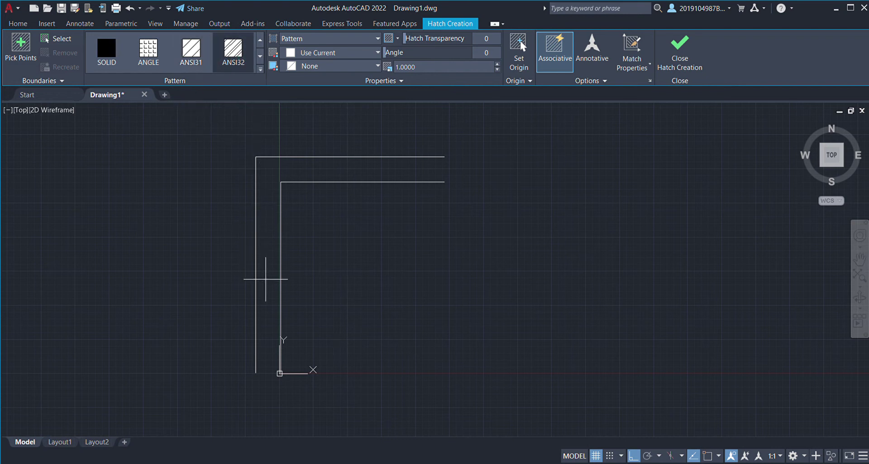
click(266, 279)
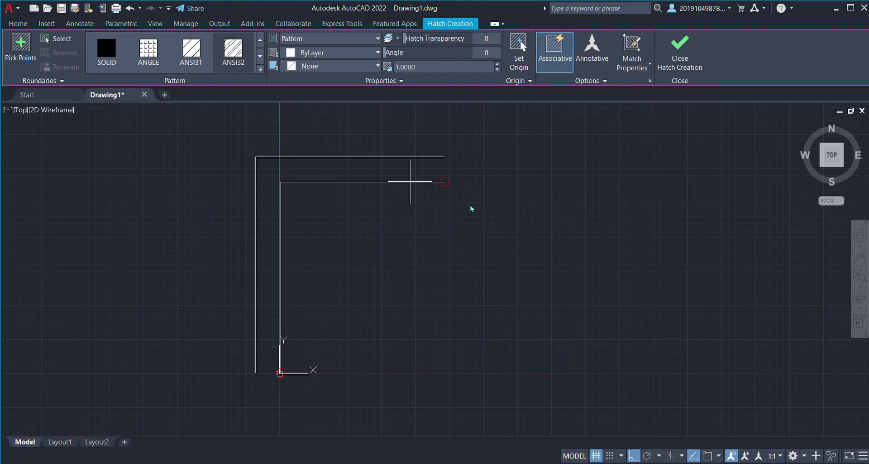
click(679, 53)
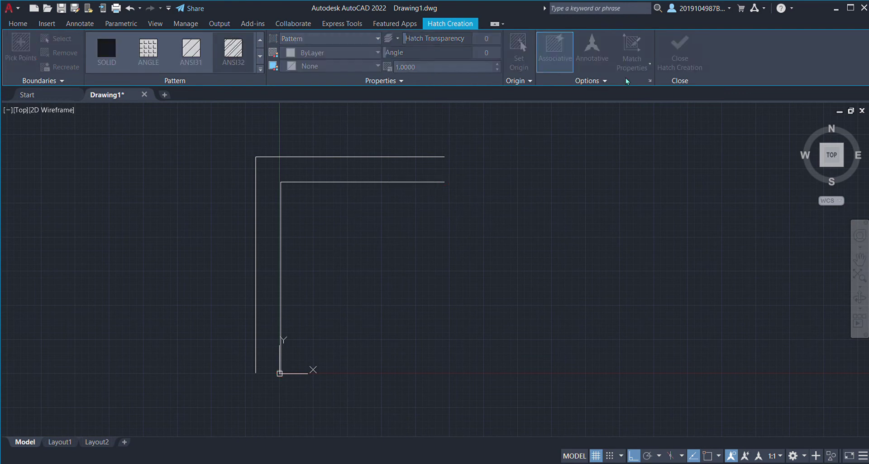
click(524, 254)
click(693, 51)
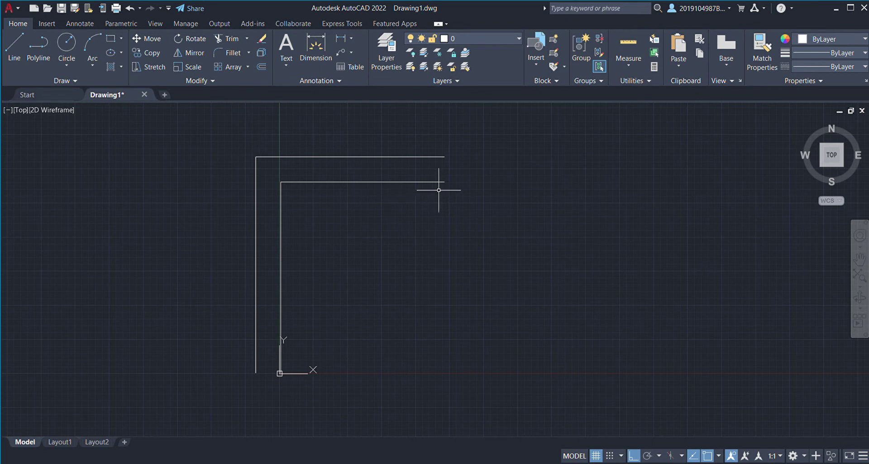
Close the open end of the horizontal wall arm with a line
scroll(441, 189, up, 4)
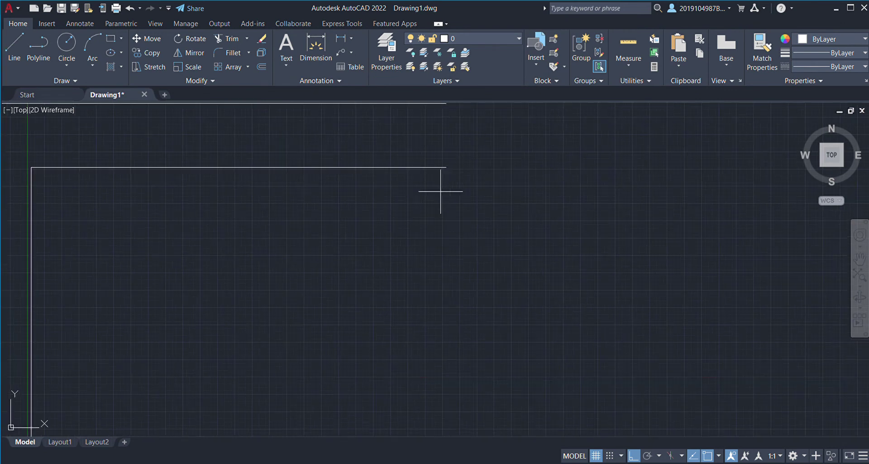
scroll(449, 121, down, 2)
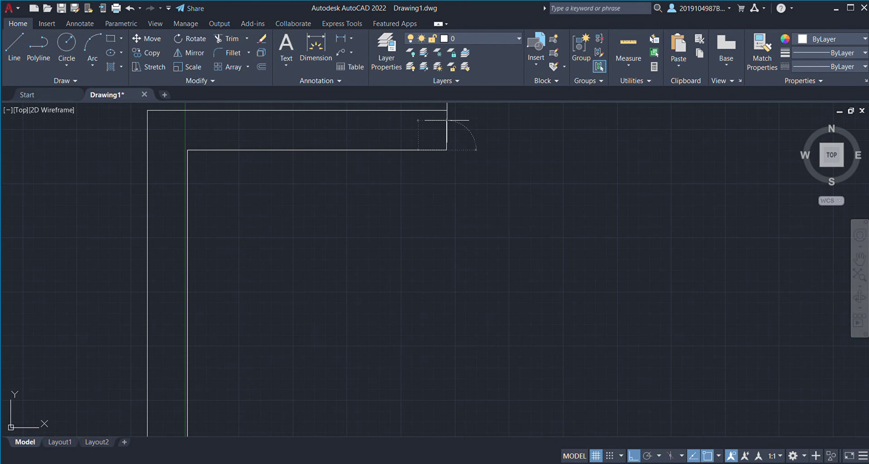
middle_drag(356, 214, 430, 164)
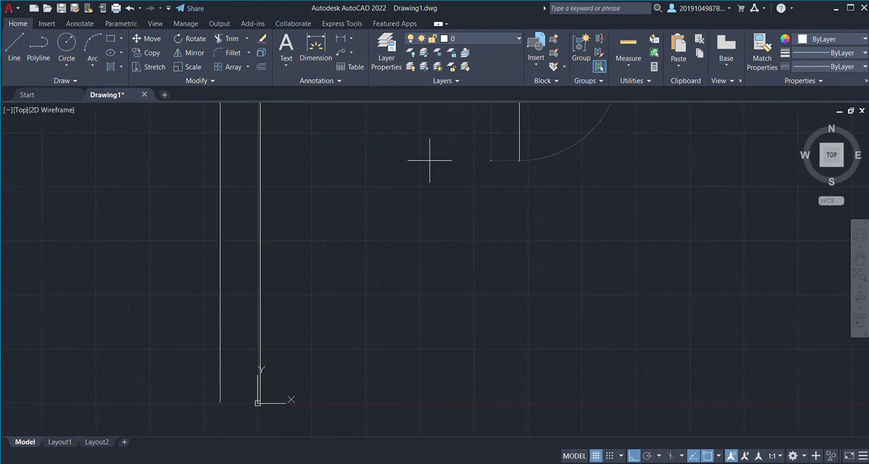
key(Escape)
Close the wall's bottom ends with a line from outer to inner face, then start HATCH
scroll(362, 264, down, 3)
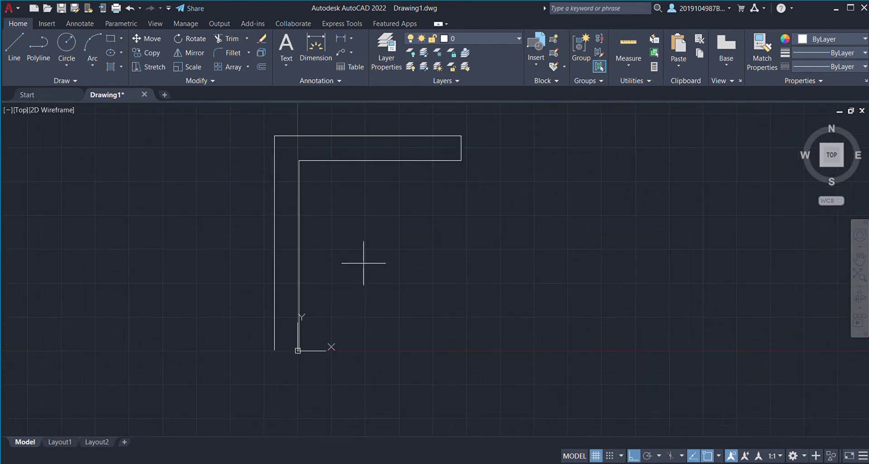
scroll(336, 292, up, 4)
middle_drag(318, 311, 360, 253)
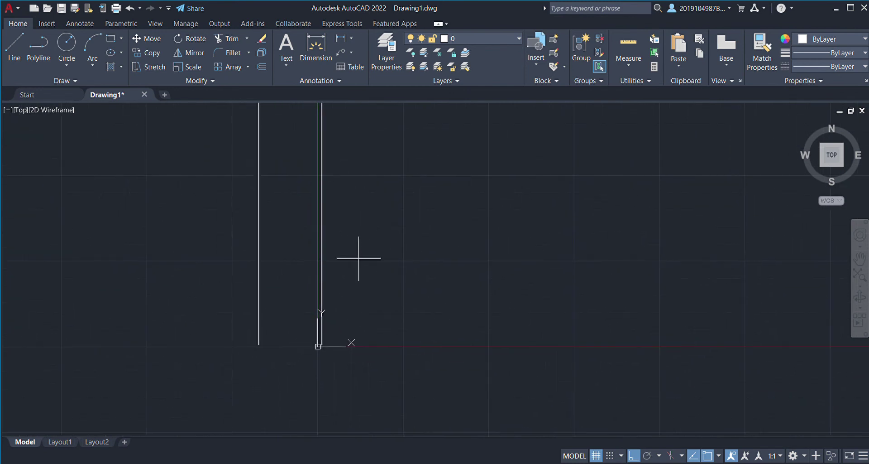
click(259, 344)
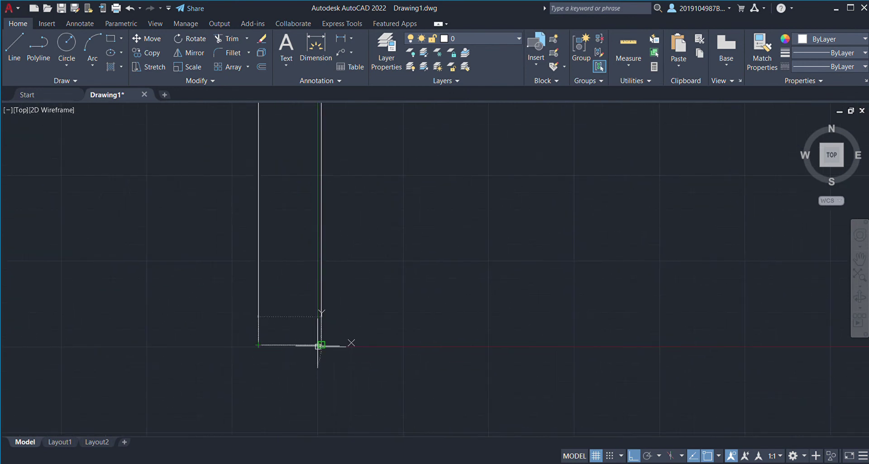
click(320, 346)
scroll(365, 313, down, 2)
middle_drag(377, 294, 282, 353)
scroll(301, 307, down, 2)
key(Escape)
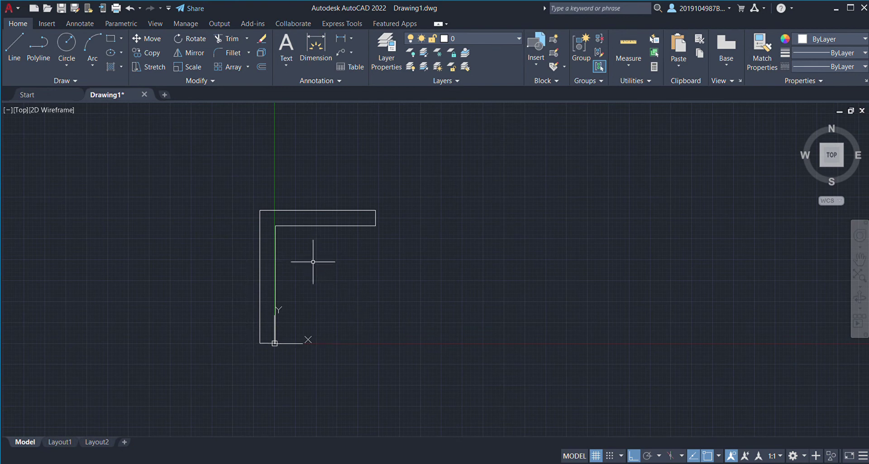
text(h)
key(Return)
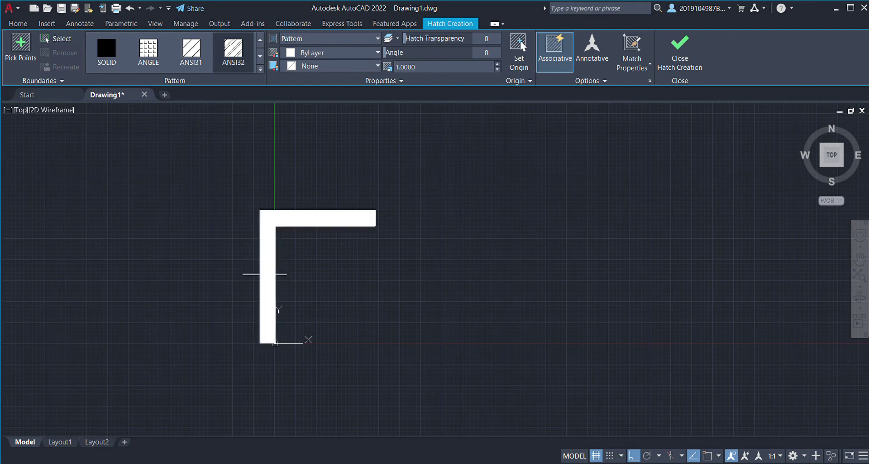
Hatch the inside of the L wall at pattern scale 1000 and close Hatch Creation
click(265, 276)
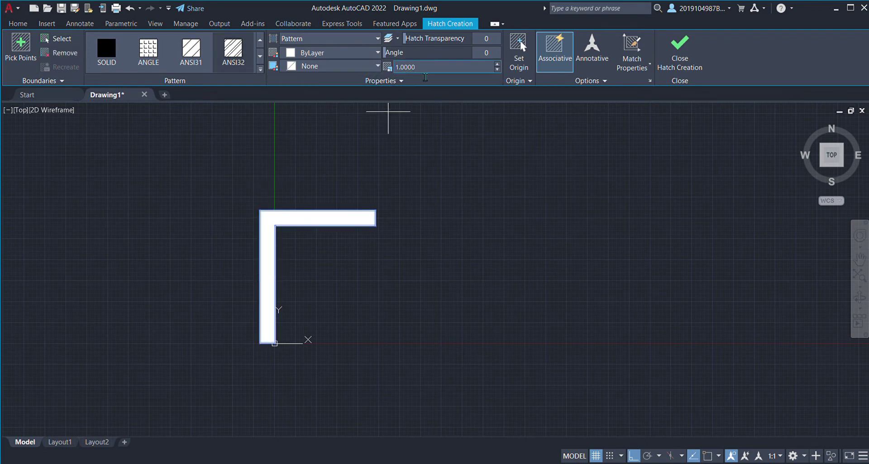
click(393, 71)
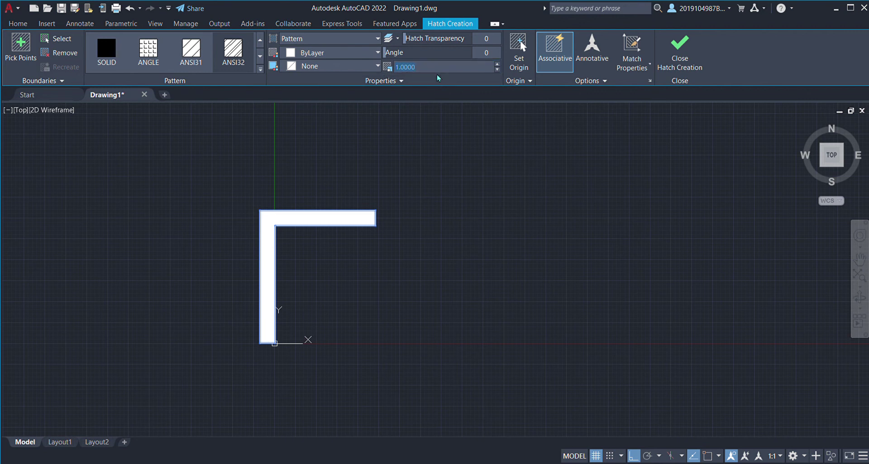
key(BackSpace)
text(1000)
key(Return)
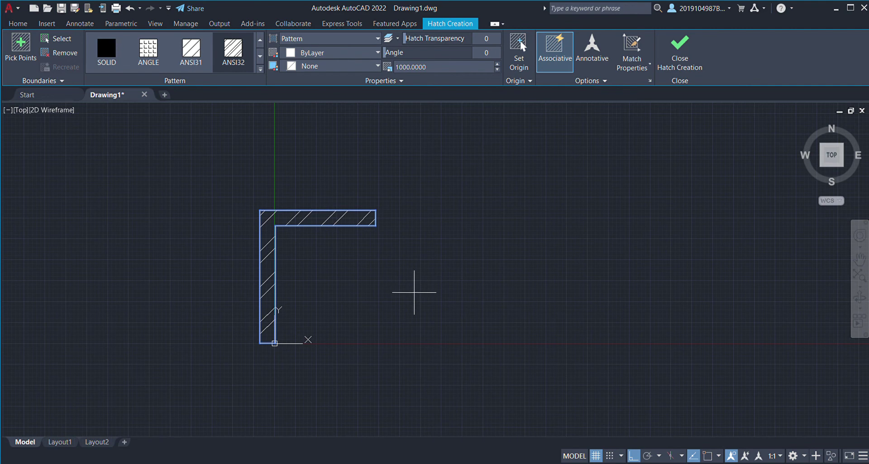
scroll(351, 278, up, 2)
scroll(346, 268, down, 4)
mouse_move(346, 267)
middle_down()
mouse_move(344, 281)
mouse_move(416, 278)
middle_up()
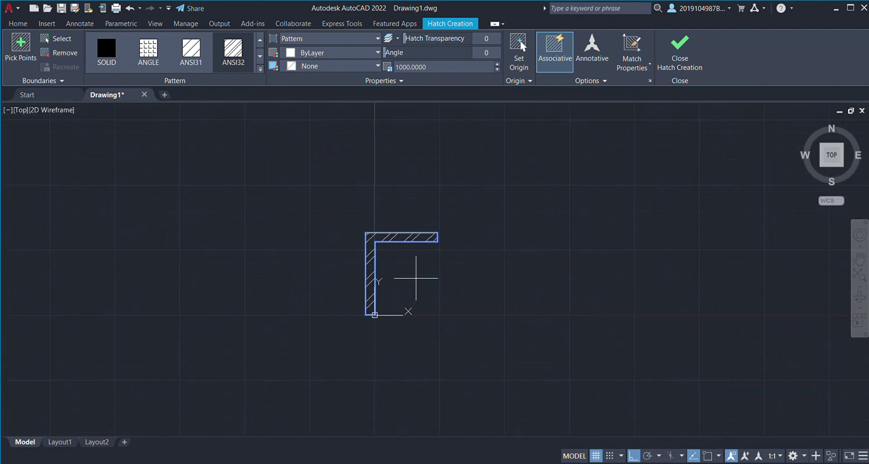
scroll(416, 278, up, 3)
scroll(386, 253, down, 1)
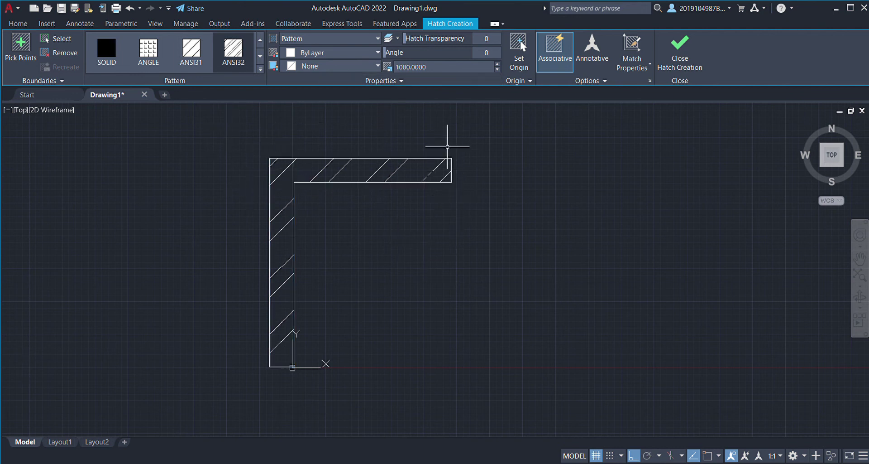
key(Return)
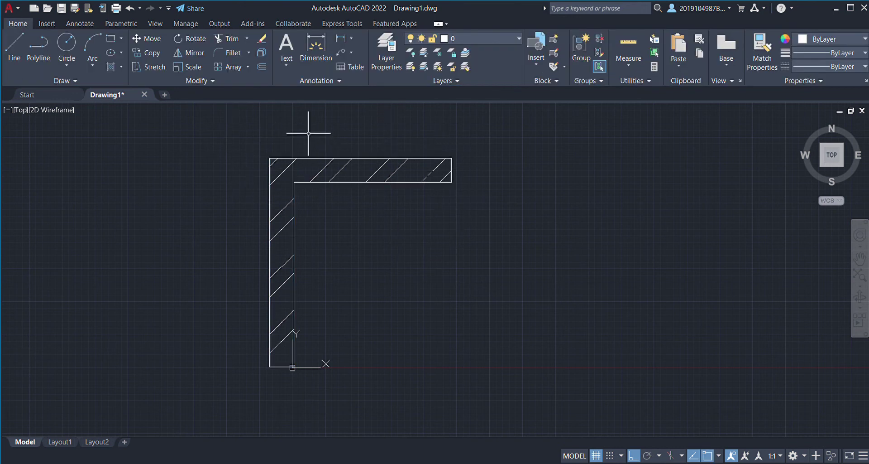
Offset the outer wall edge to place a plaster line just outside the L
click(262, 67)
click(256, 254)
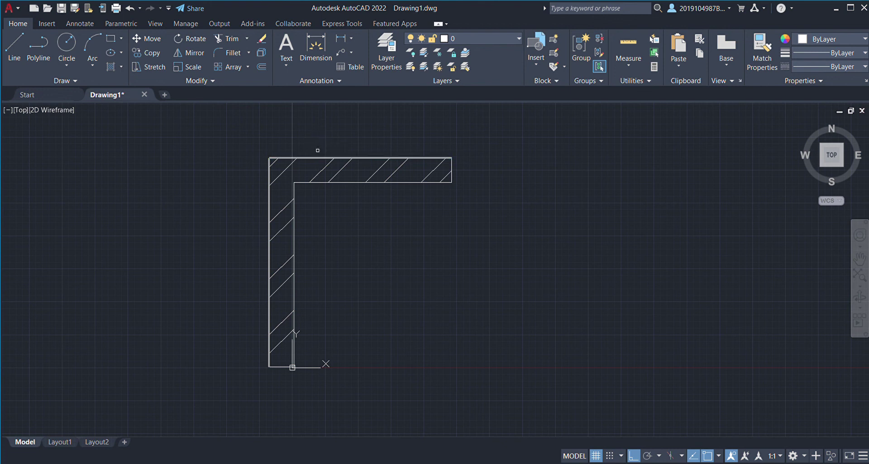
scroll(320, 263, up, 4)
scroll(320, 263, down, 4)
scroll(281, 252, up, 6)
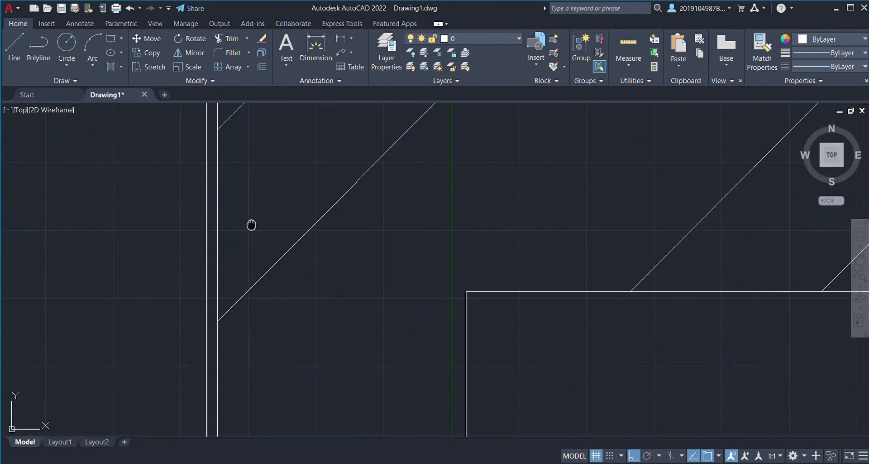
scroll(305, 318, up, 6)
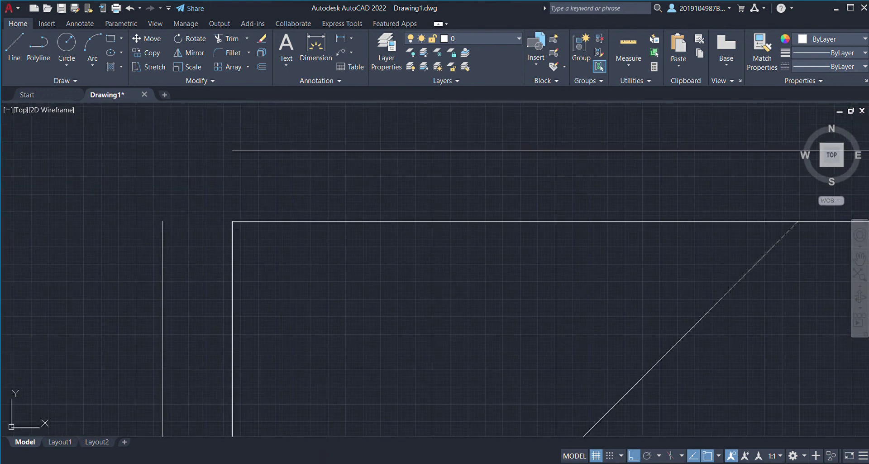
Fillet the vertical and horizontal plaster lines into a sharp top-left corner
click(226, 58)
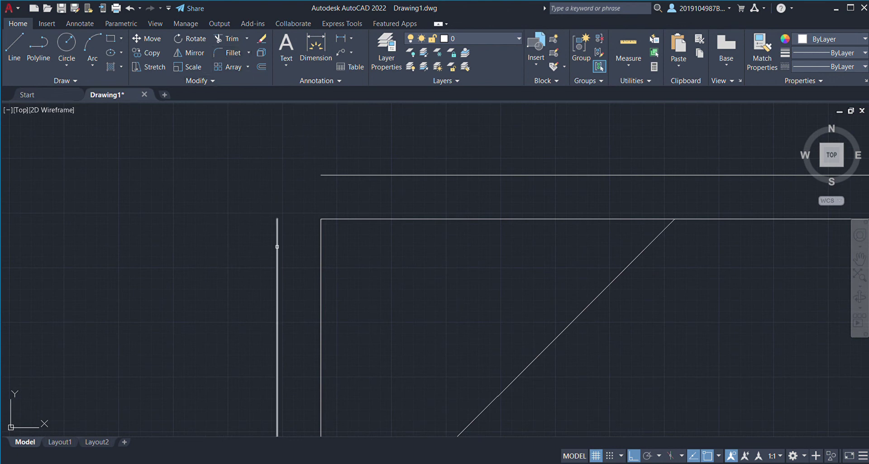
click(332, 176)
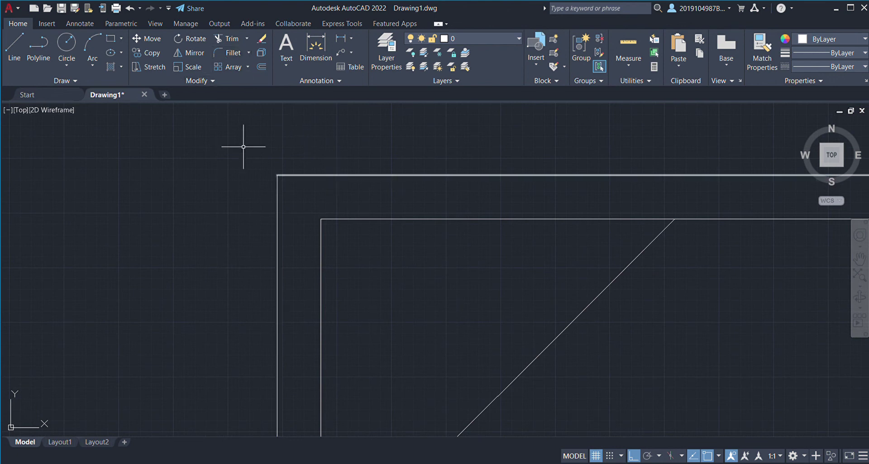
scroll(305, 189, down, 5)
scroll(308, 201, down, 3)
scroll(280, 213, up, 5)
scroll(283, 229, down, 4)
scroll(281, 224, up, 4)
scroll(280, 223, down, 2)
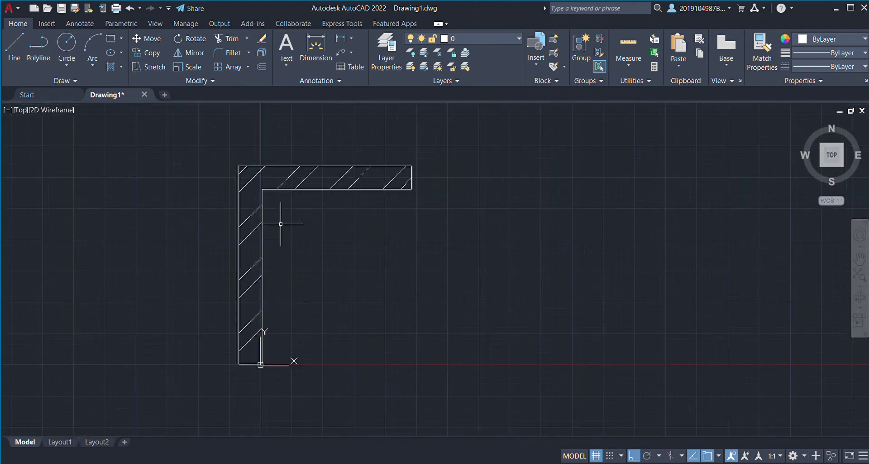
scroll(284, 227, up, 2)
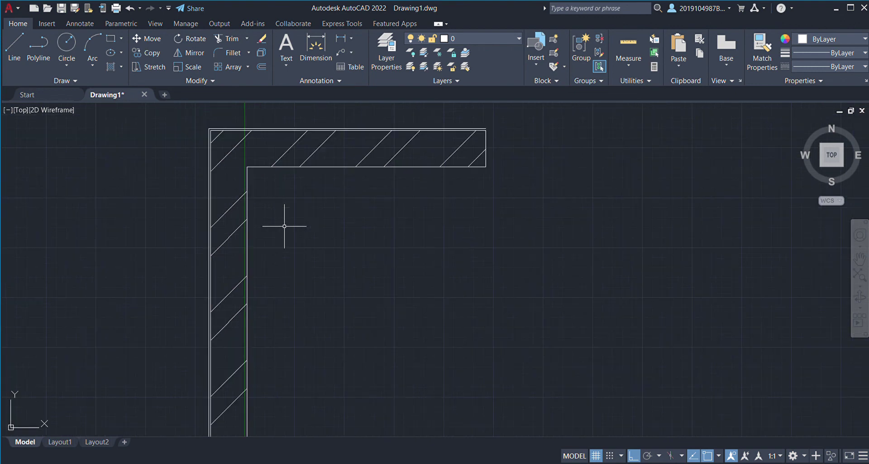
scroll(284, 227, down, 2)
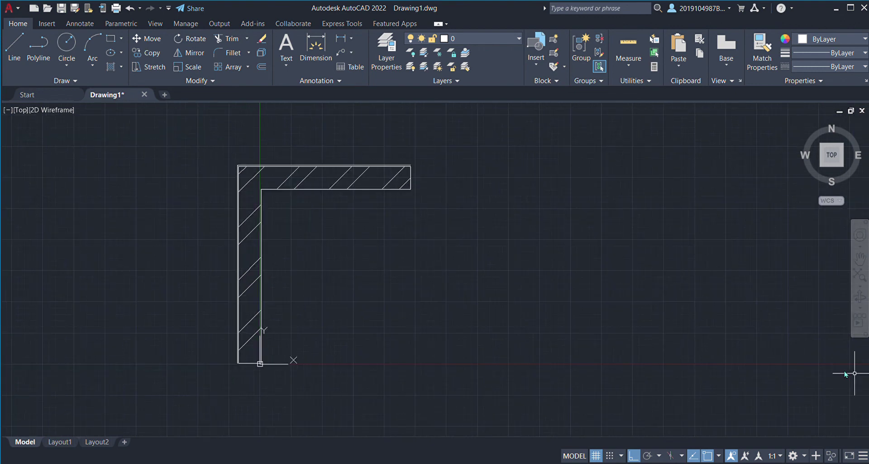